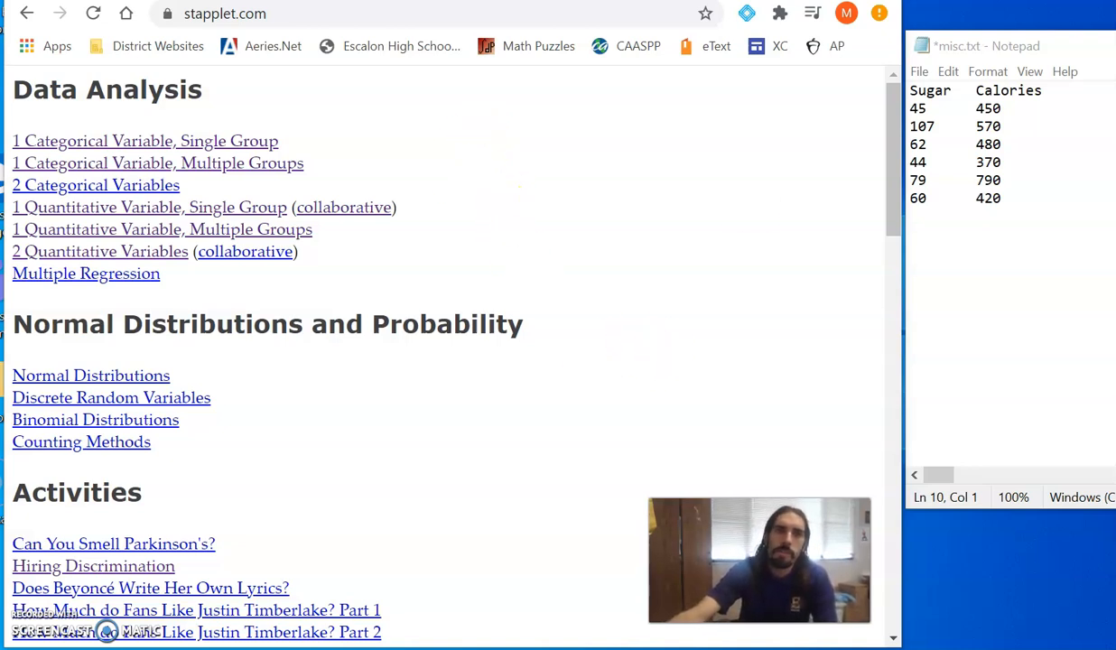
- Open the 2 Quantitative Variables applet and name the explanatory variable Sugar (g) and the response variable Calories
click(278, 18)
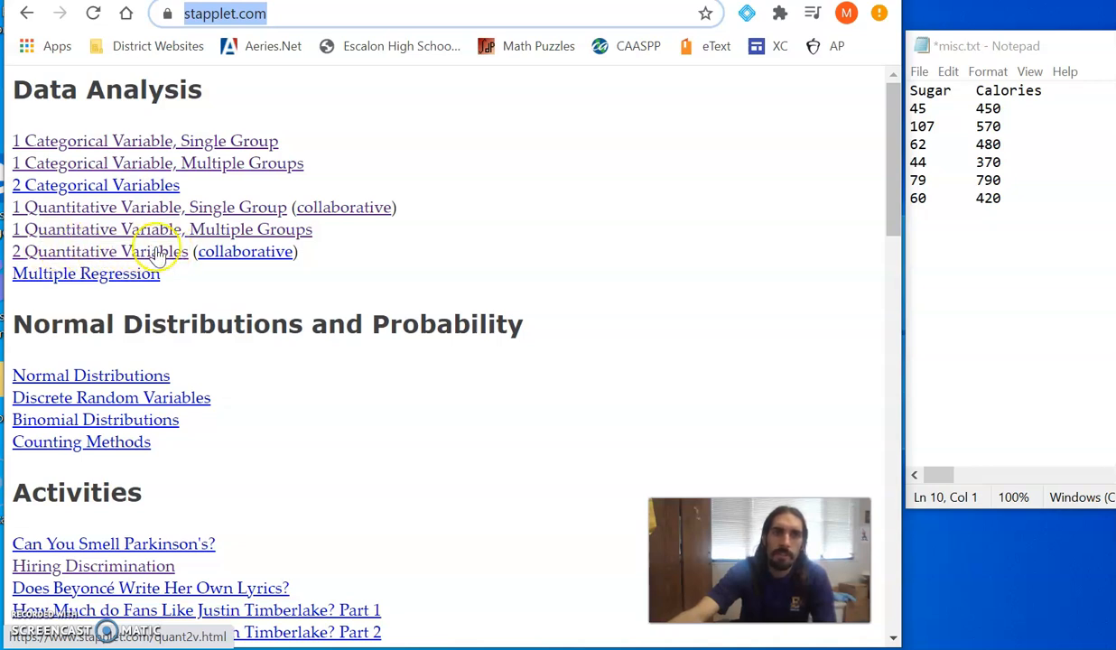
click(94, 253)
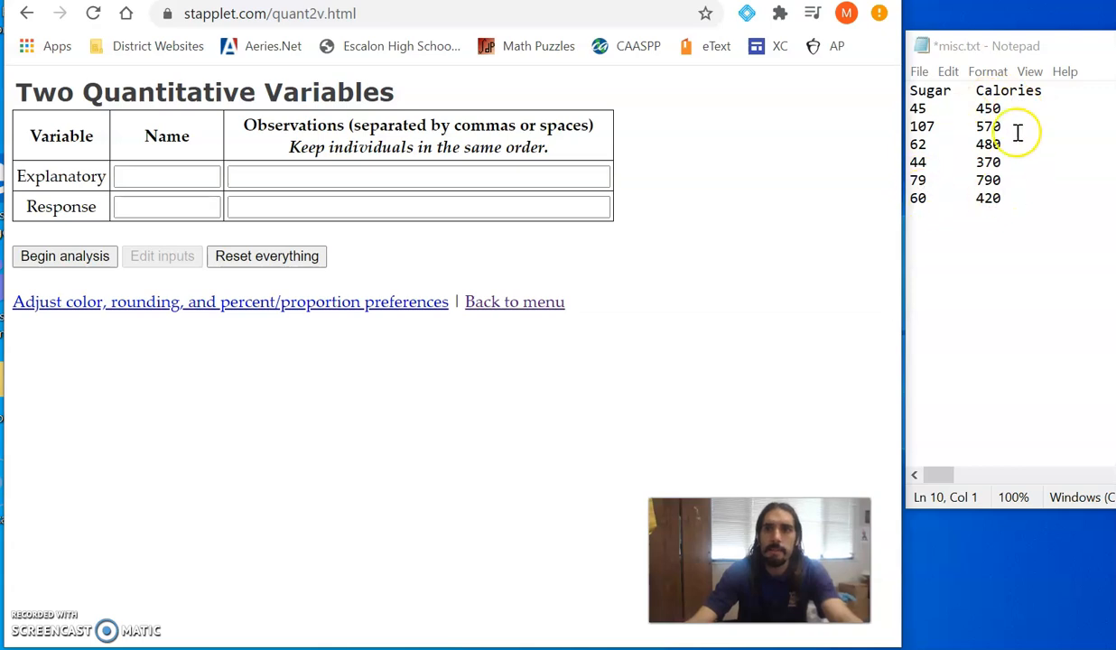
click(166, 175)
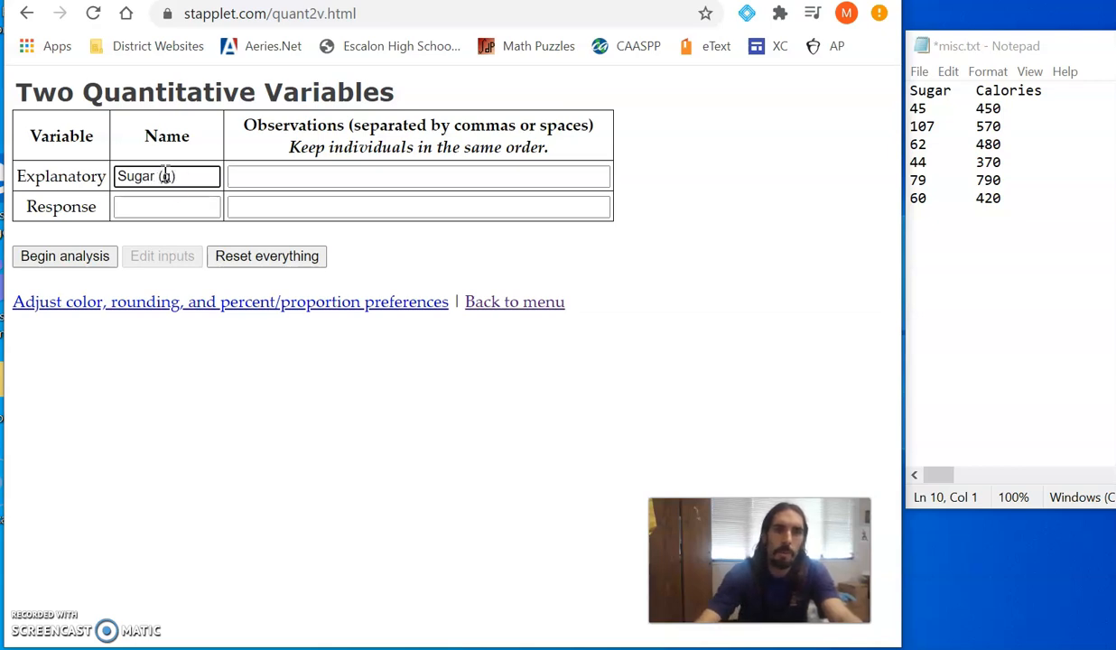
click(196, 208)
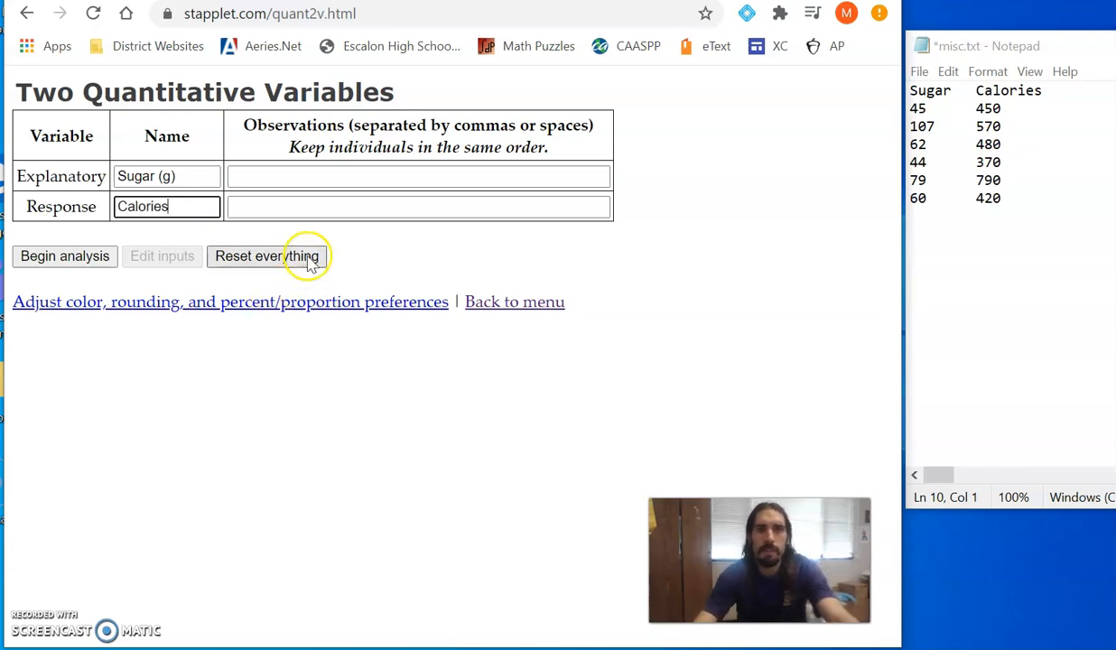
- Enter sugar observations 45, 107, 62, 44, 79, 60 and calorie observations 450, 570, 480, 370, 790, 420, and begin the analysis
click(322, 174)
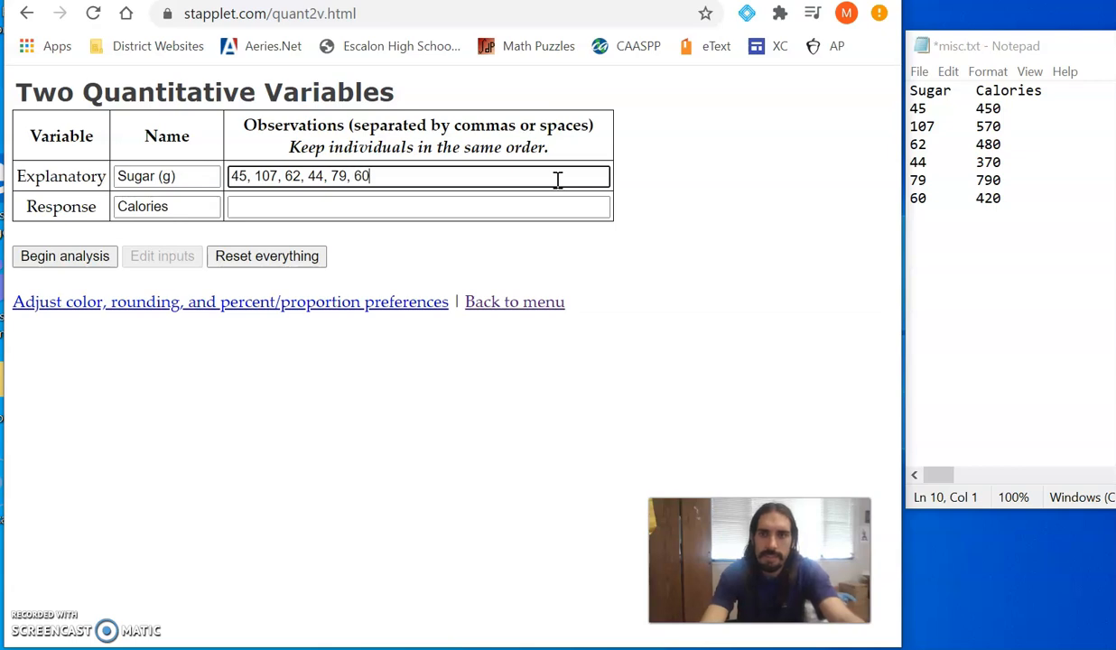
click(554, 200)
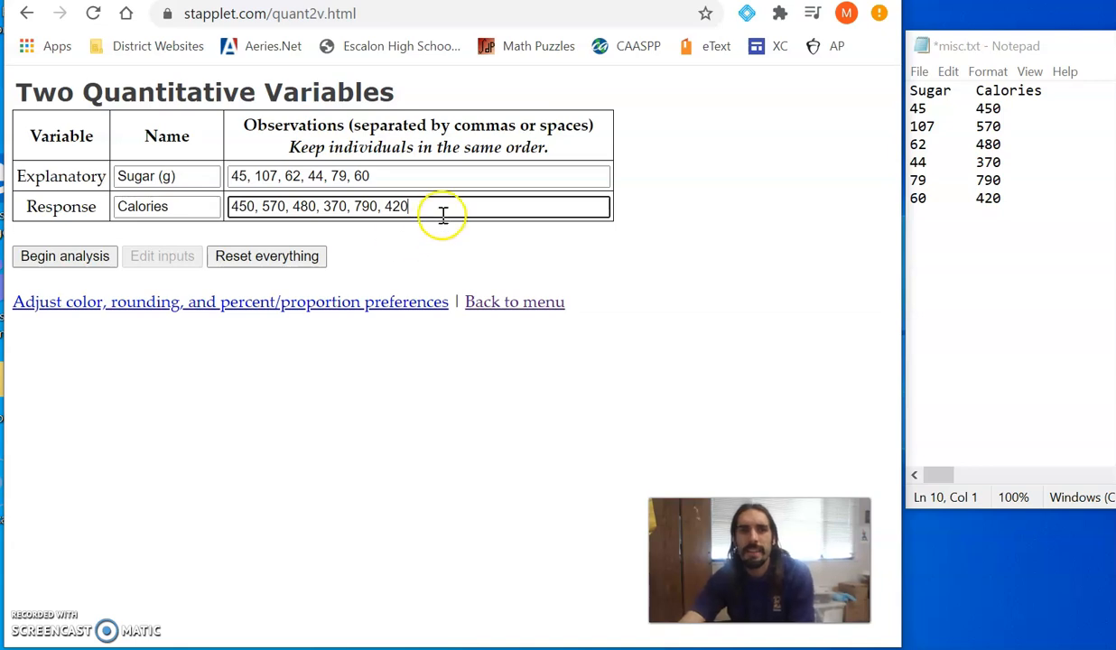
click(54, 258)
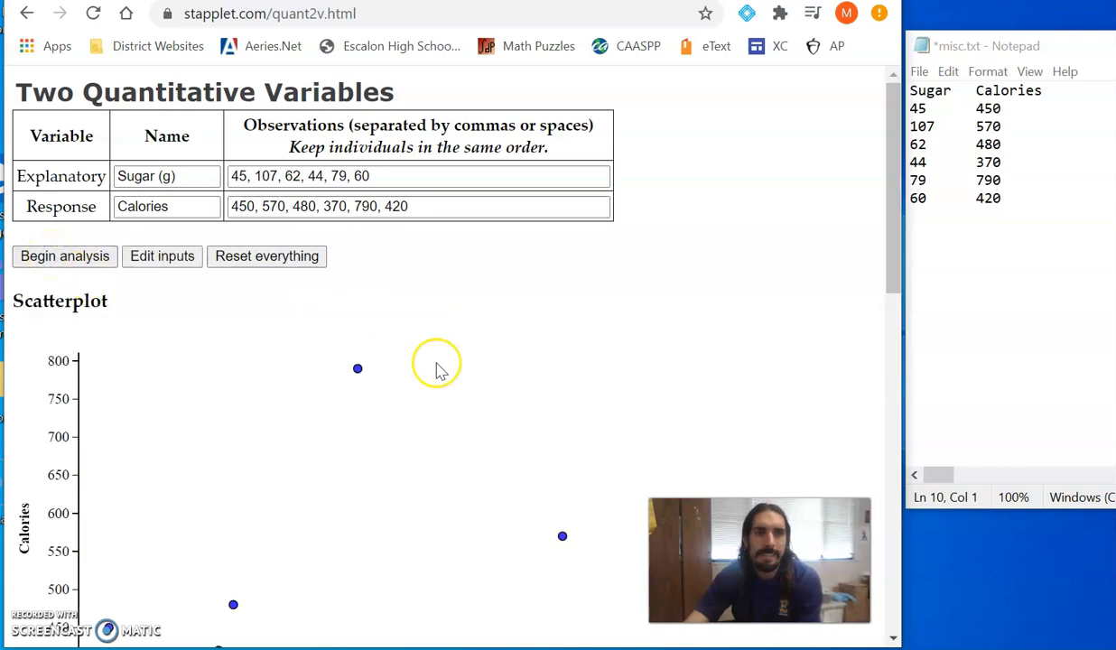
- Calculate the correlation and the least-squares regression line for the sugar and calories data
scroll(495, 350, down, 2)
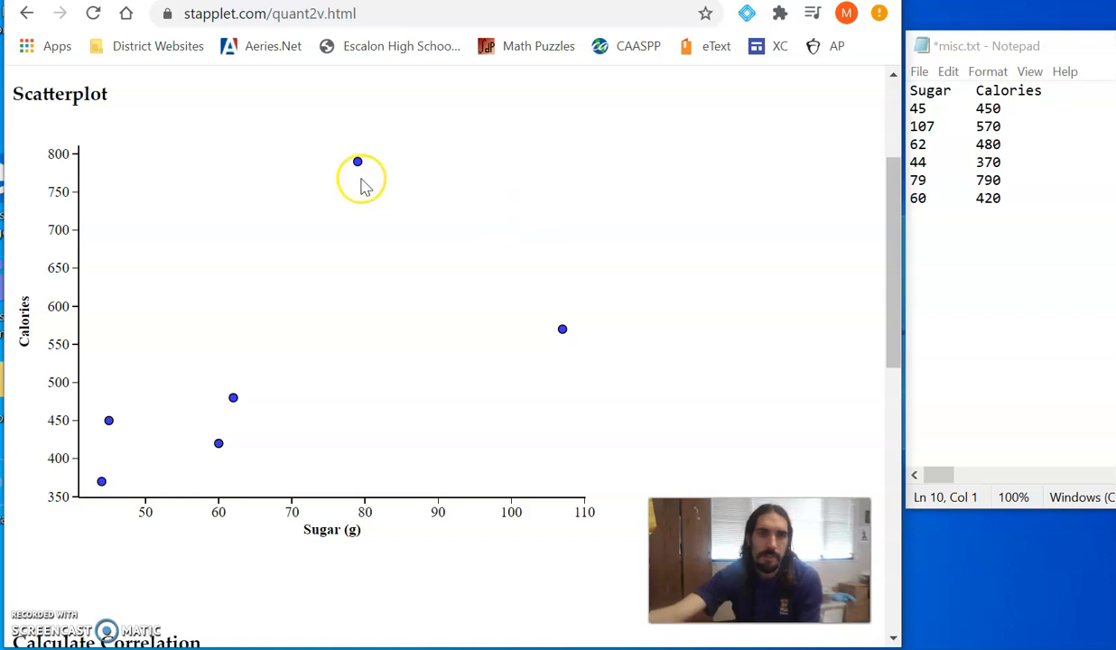
scroll(252, 309, down, 3)
scroll(235, 360, down, 1)
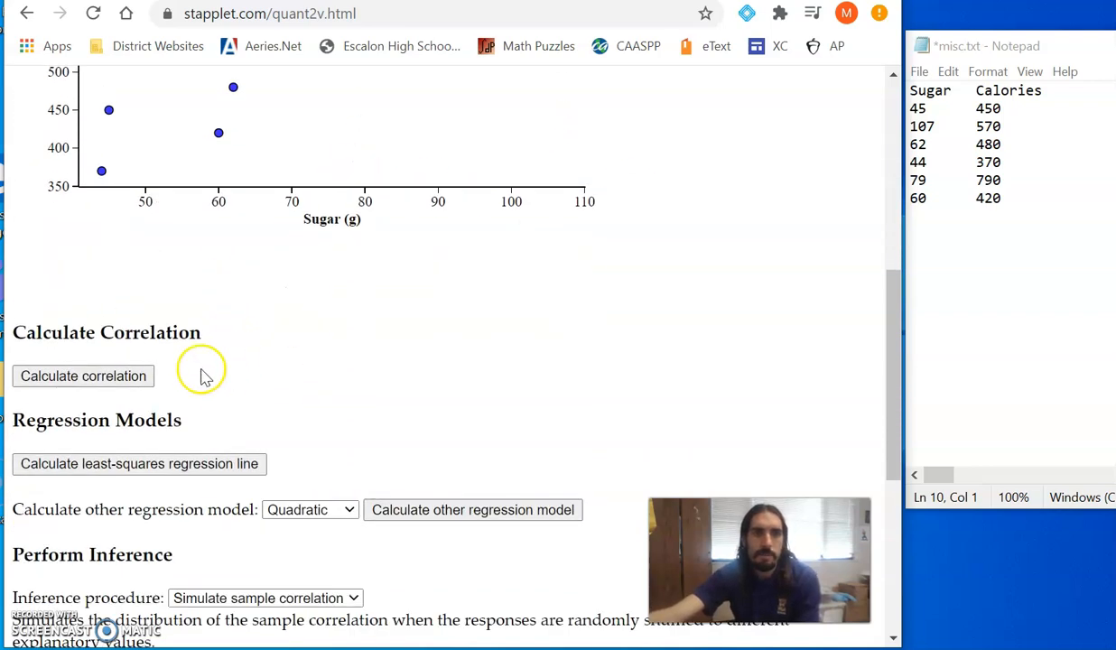
click(78, 383)
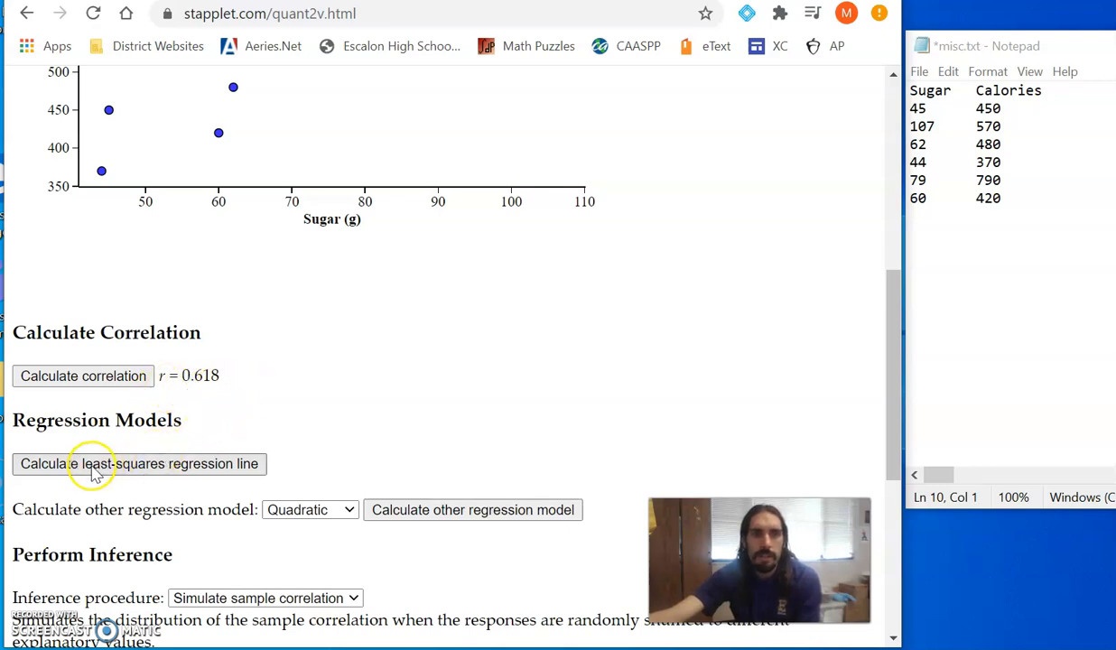
click(149, 466)
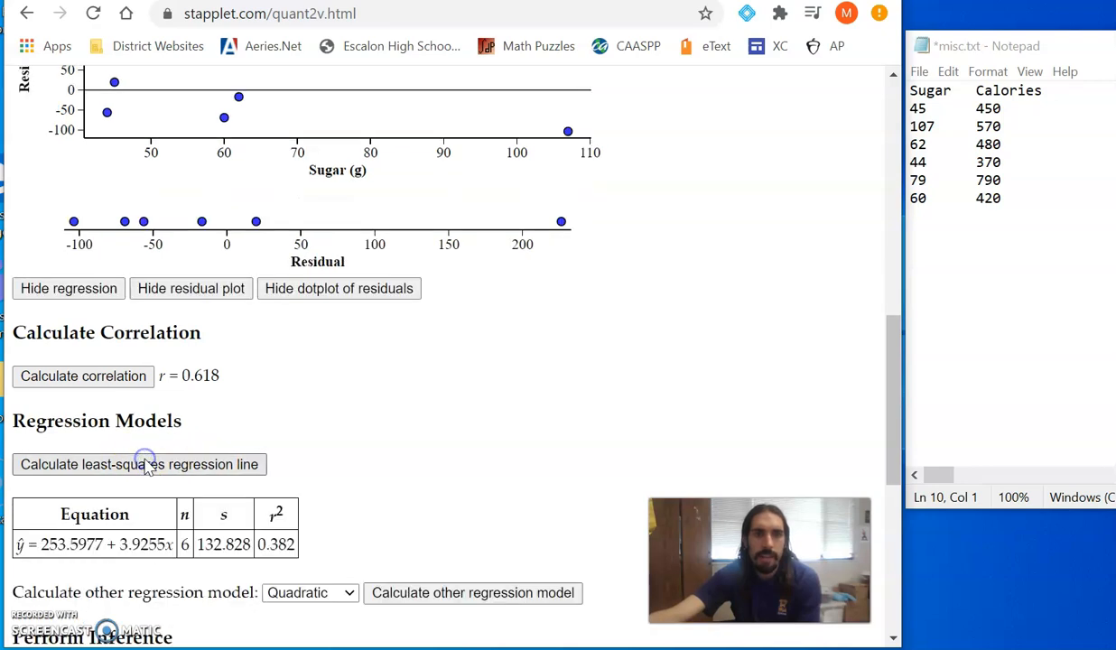
- Write the rounded regression equation y = 253.60 + 3.93x below the data table in Notepad
scroll(179, 468, up, 6)
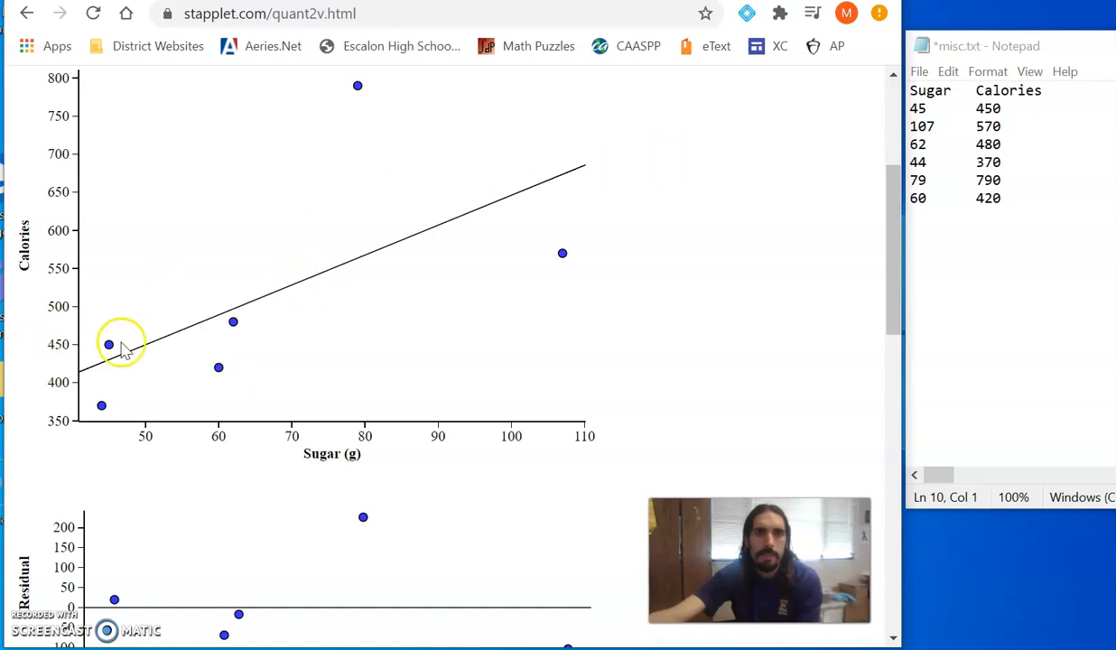
scroll(253, 339, down, 2)
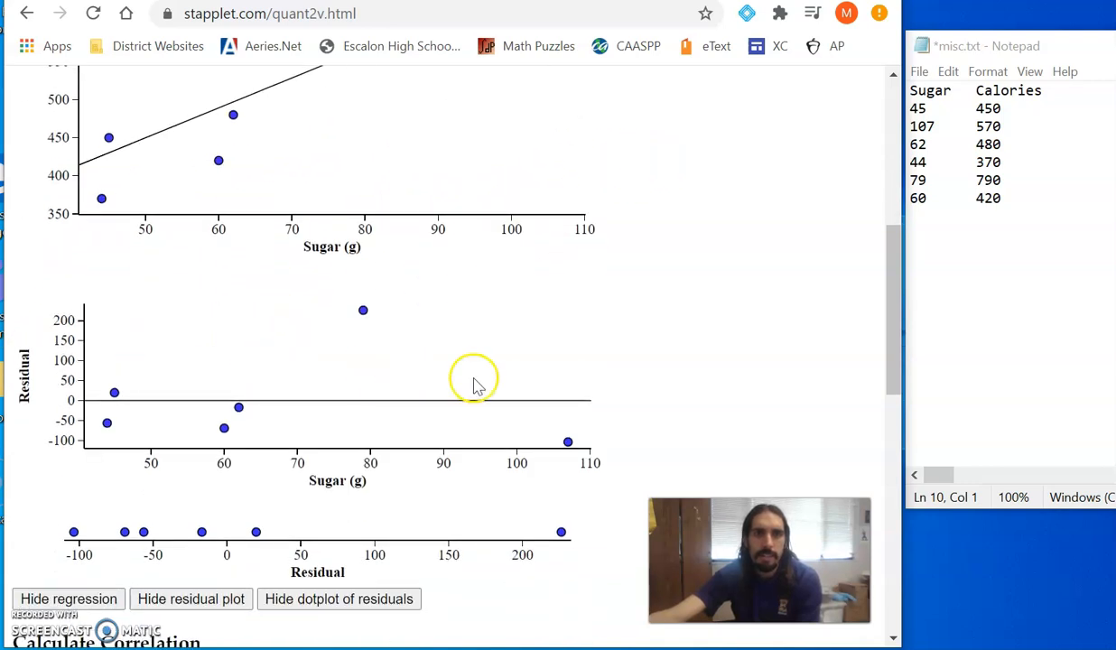
scroll(281, 391, down, 3)
scroll(399, 269, down, 2)
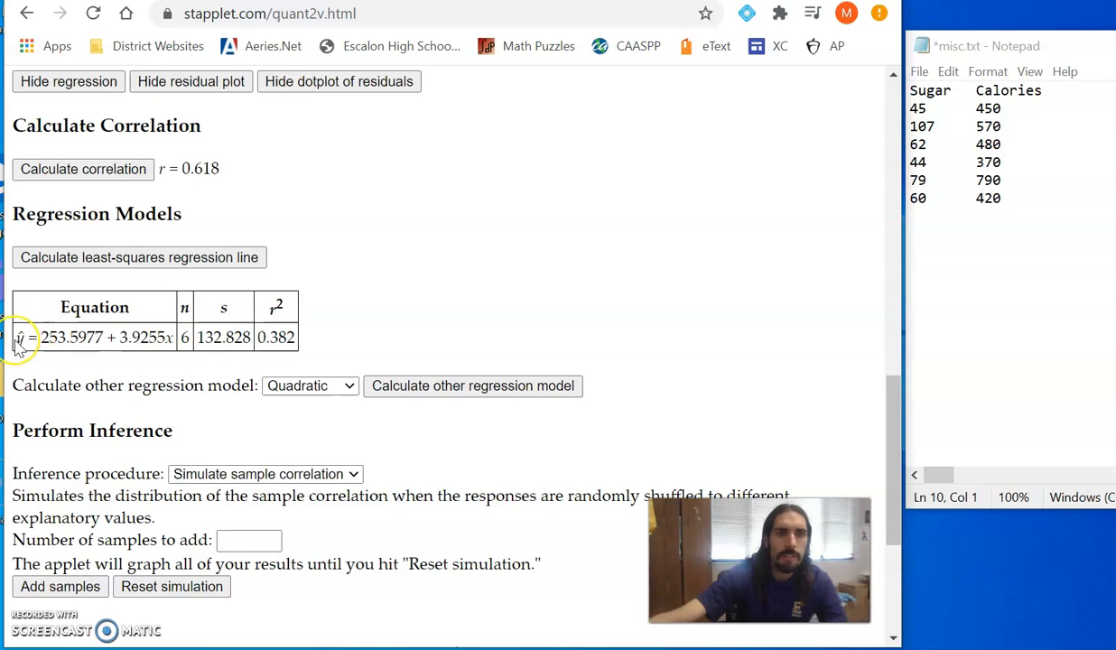
drag(18, 340, 187, 346)
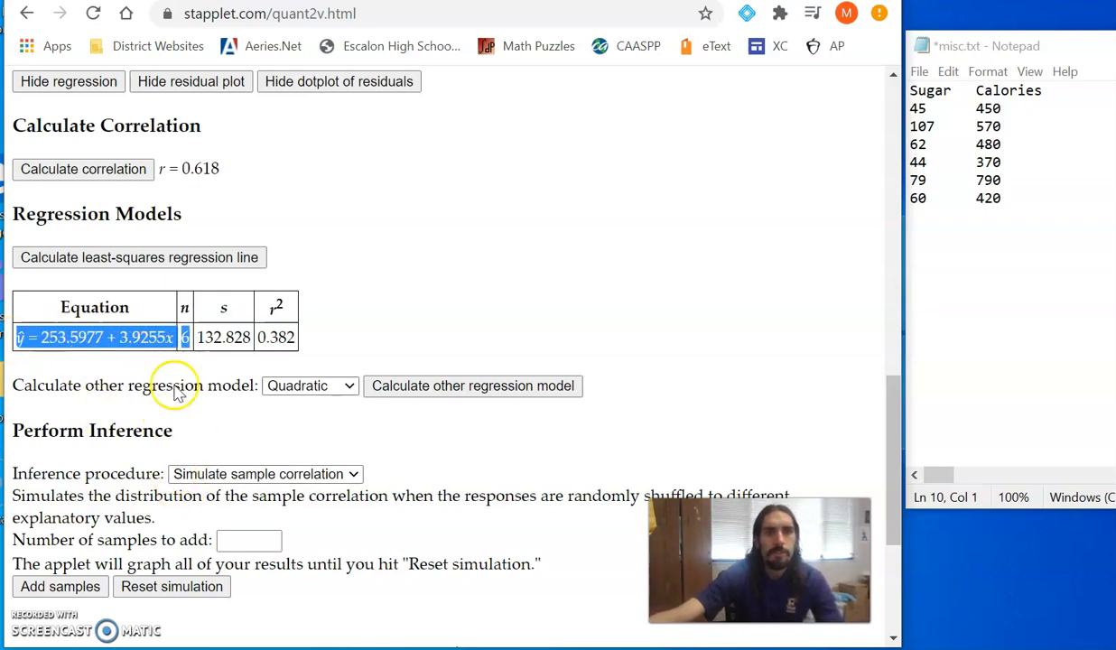
click(933, 271)
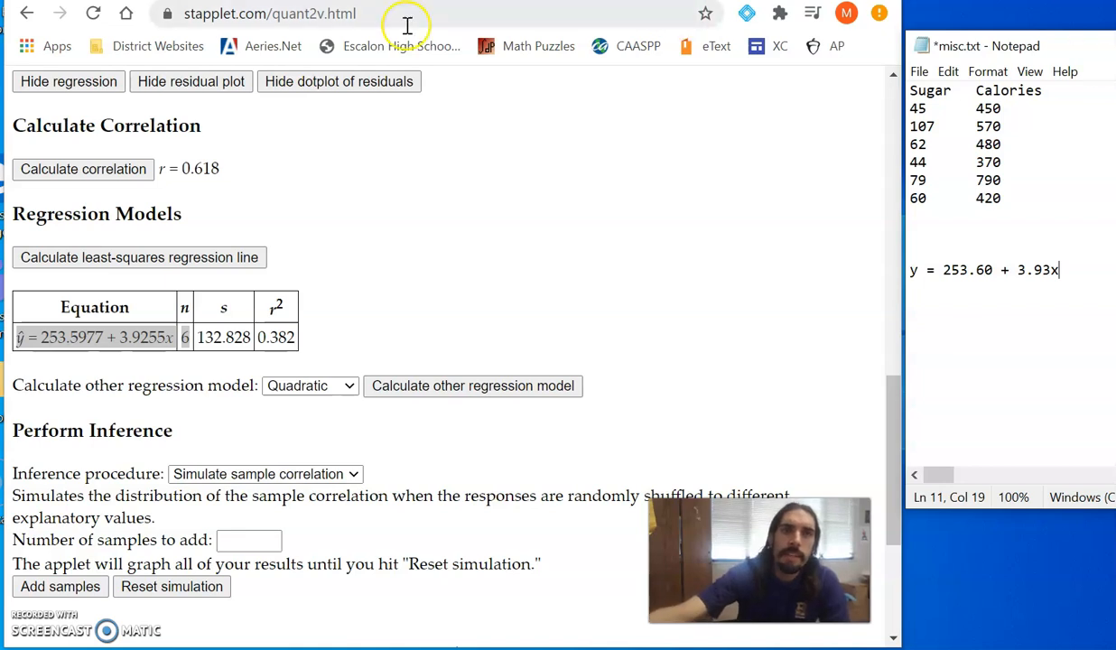
- Open the applet's color and rounding preferences and set the plot fill color to Red
scroll(427, 276, up, 1)
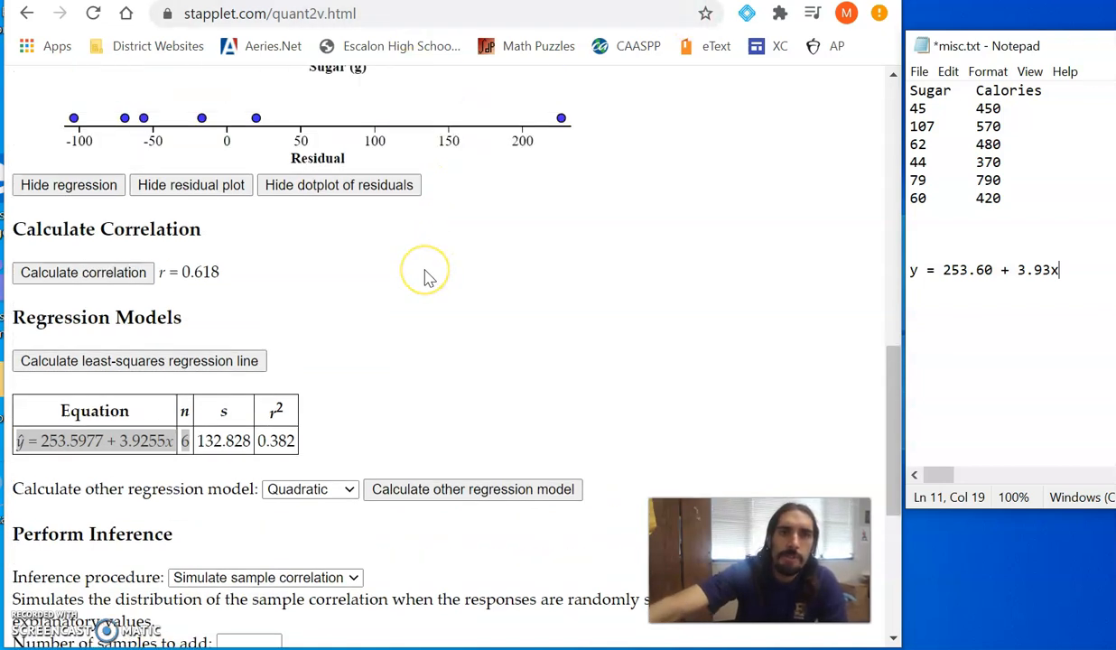
scroll(427, 275, up, 6)
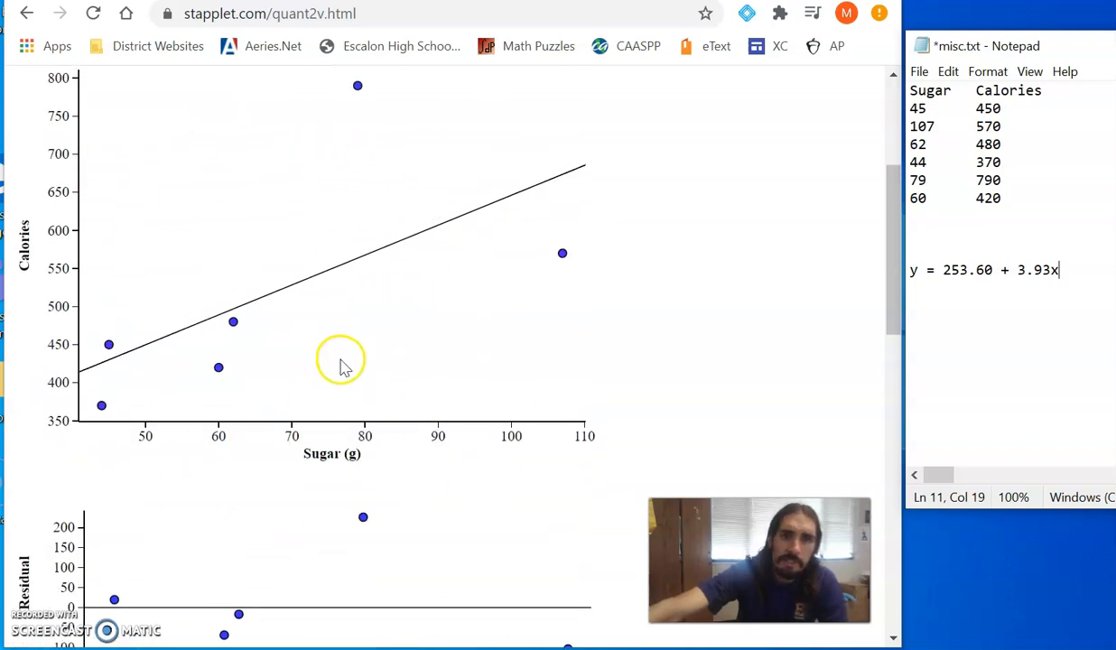
scroll(292, 325, down, 10)
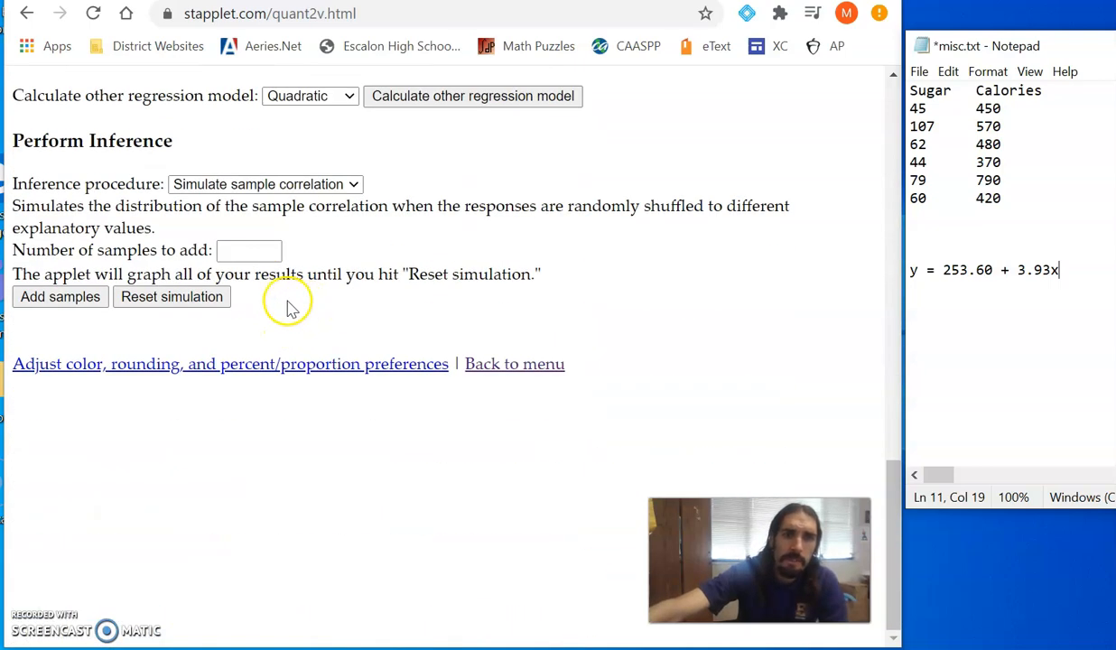
click(65, 366)
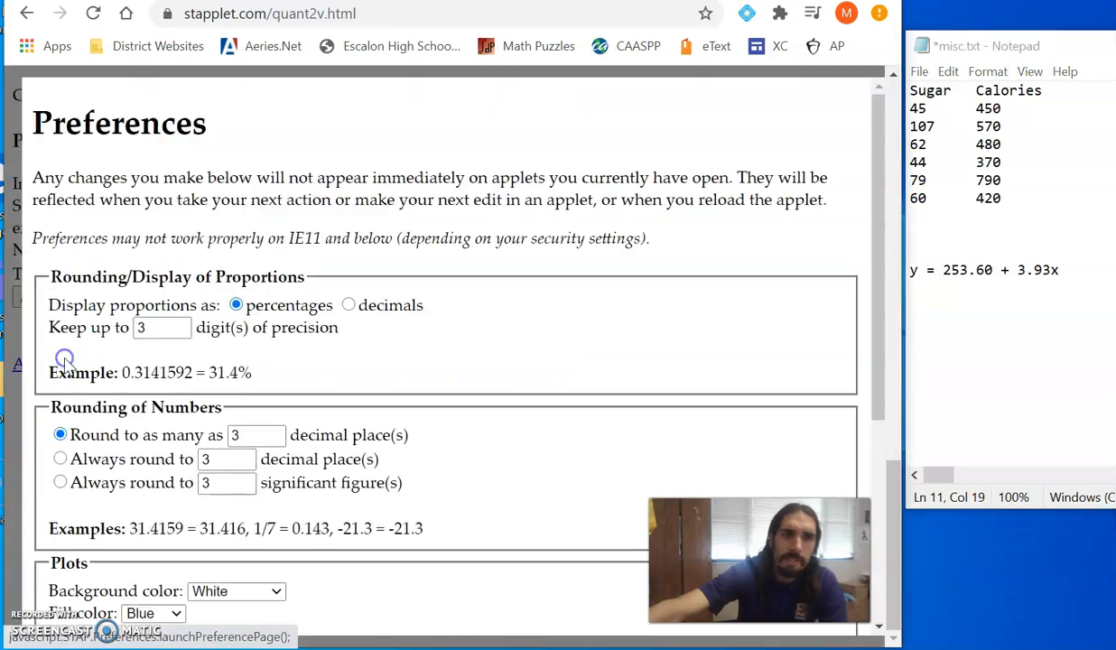
scroll(226, 344, down, 2)
scroll(294, 462, down, 1)
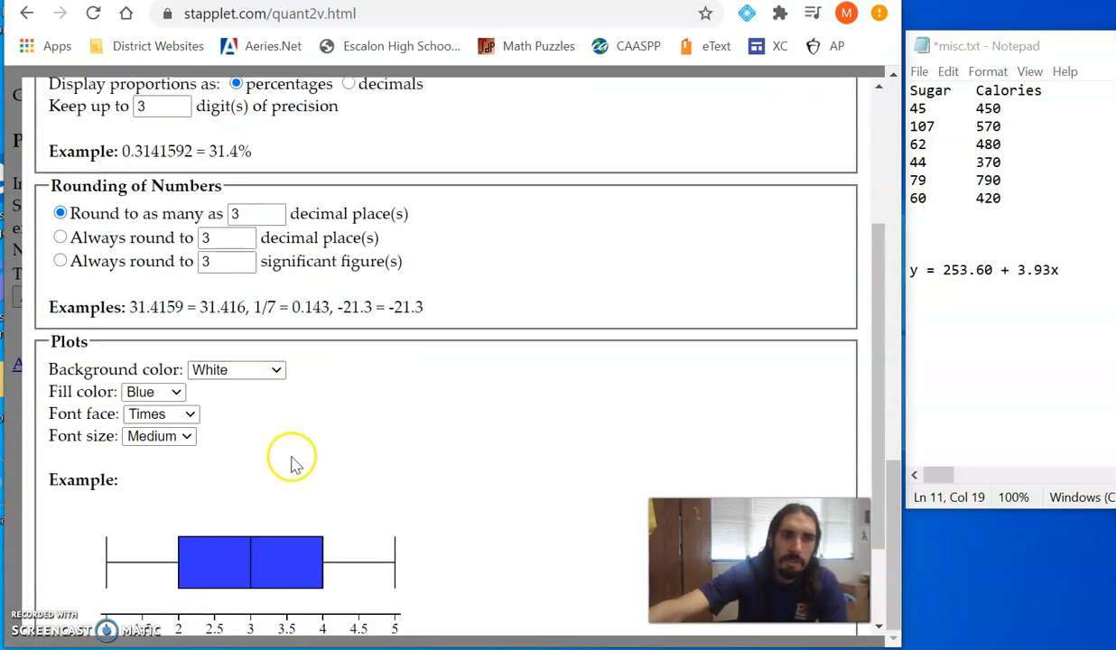
click(177, 305)
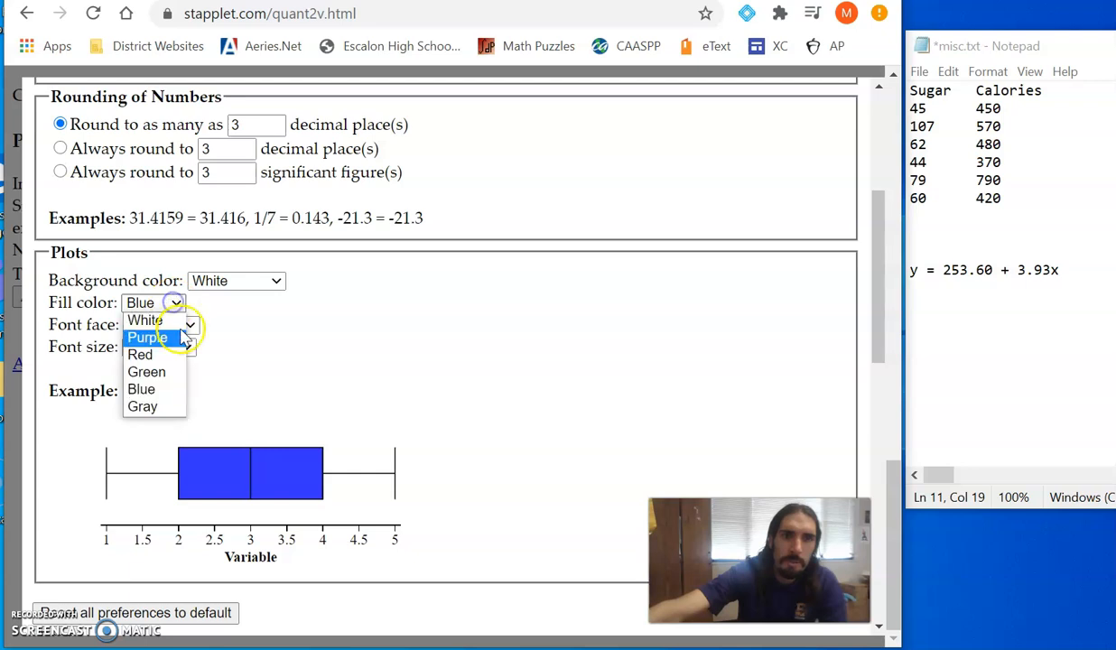
click(180, 355)
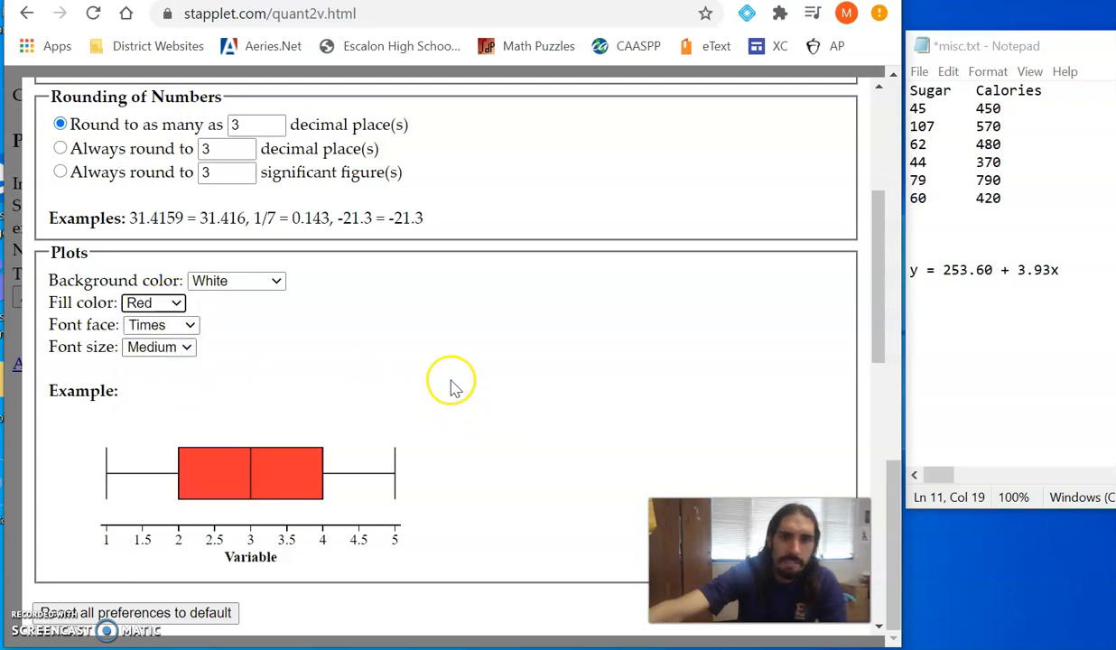
- Set the plot fill color back to Blue and close the preferences
click(177, 305)
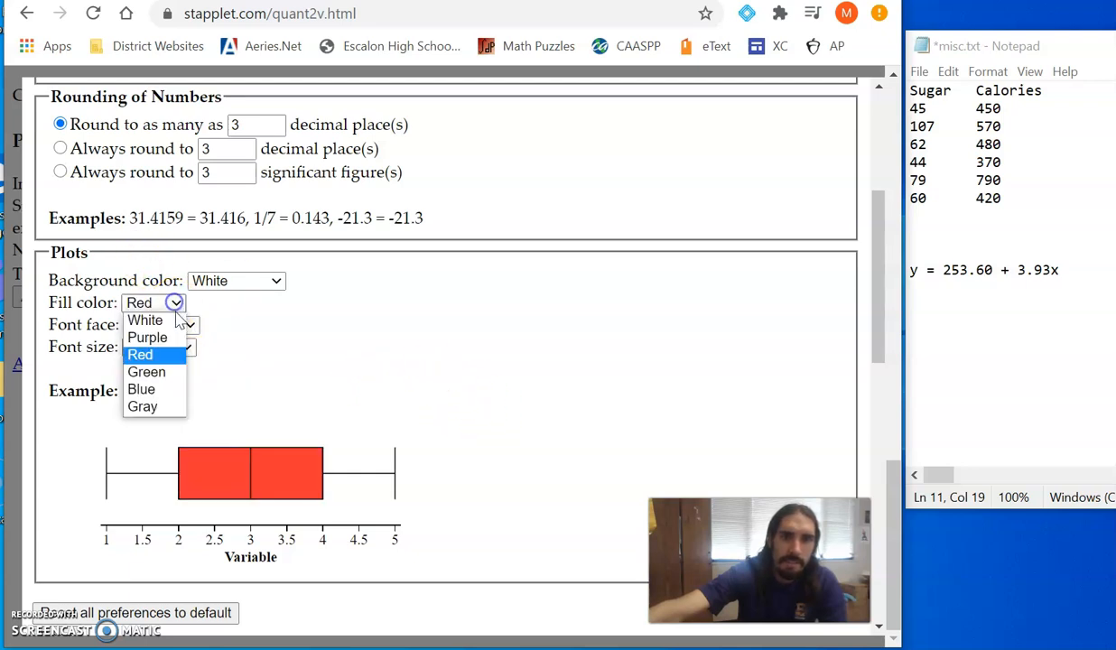
click(179, 388)
scroll(716, 316, up, 5)
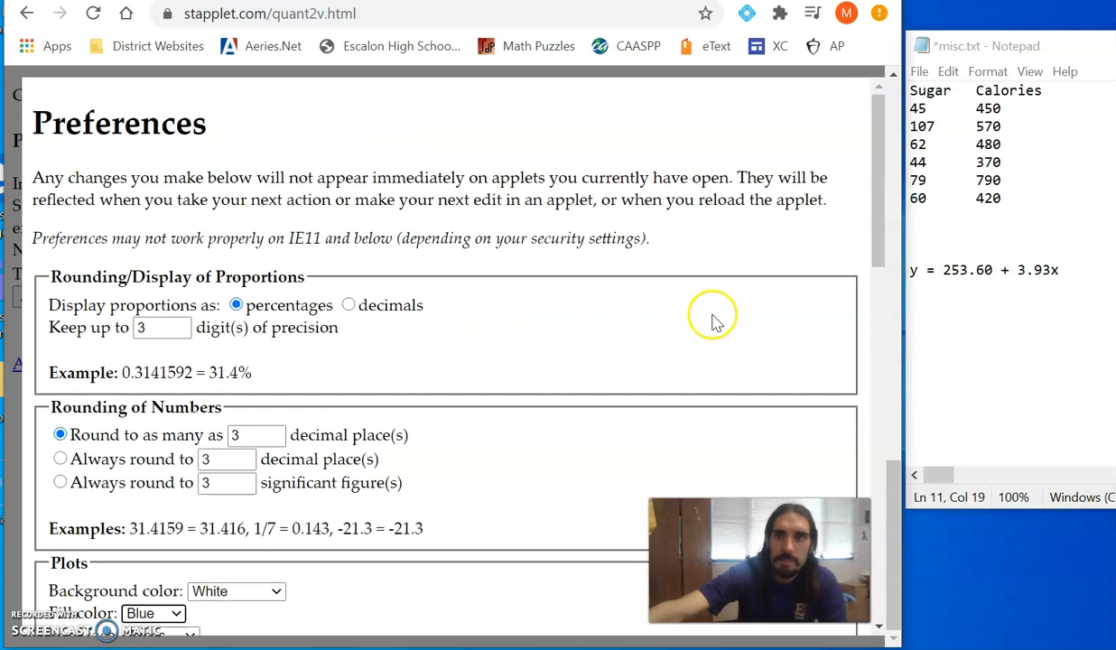
scroll(588, 280, down, 9)
scroll(587, 280, down, 5)
scroll(66, 203, up, 3)
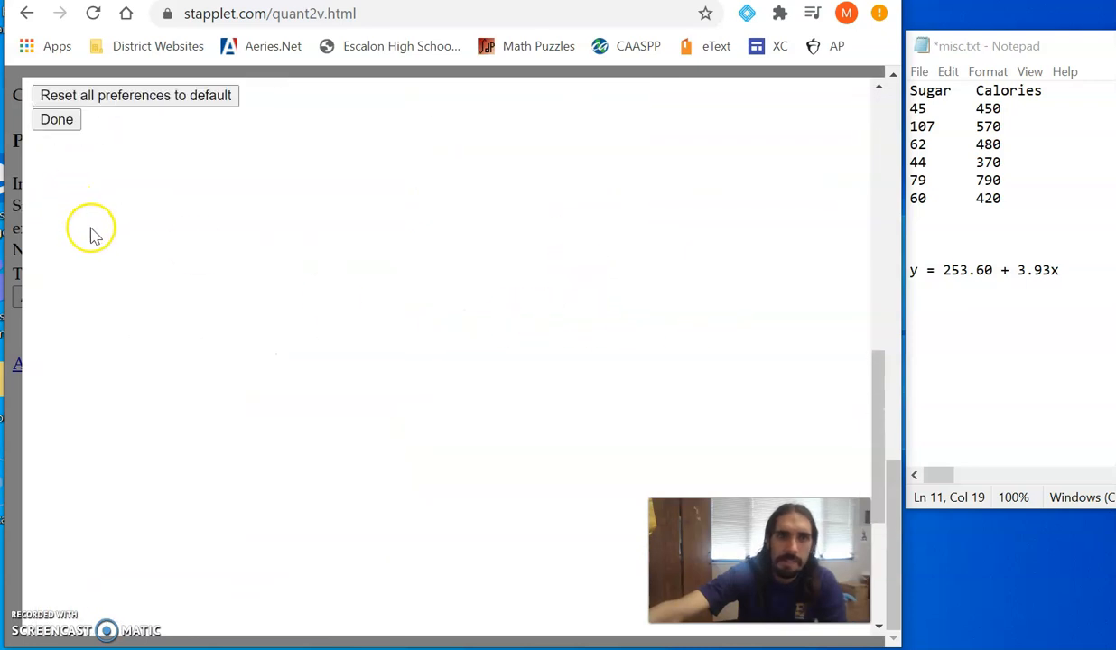
click(56, 226)
- Reopen the data inputs for editing and place the cursor in the Calories observations
scroll(494, 281, up, 12)
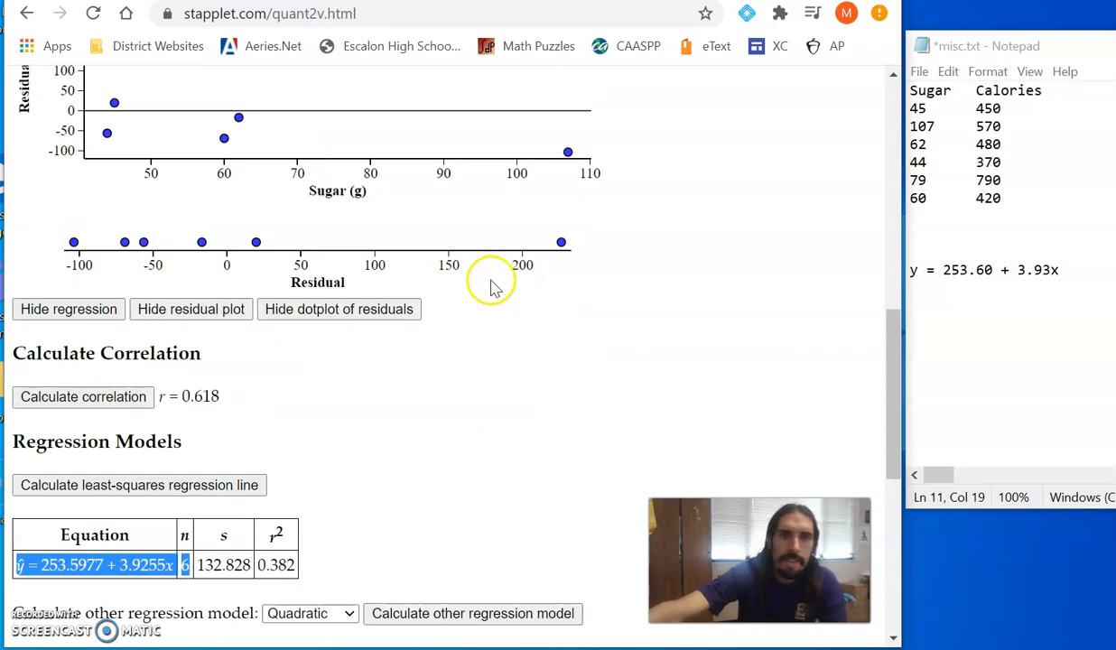
scroll(461, 284, up, 3)
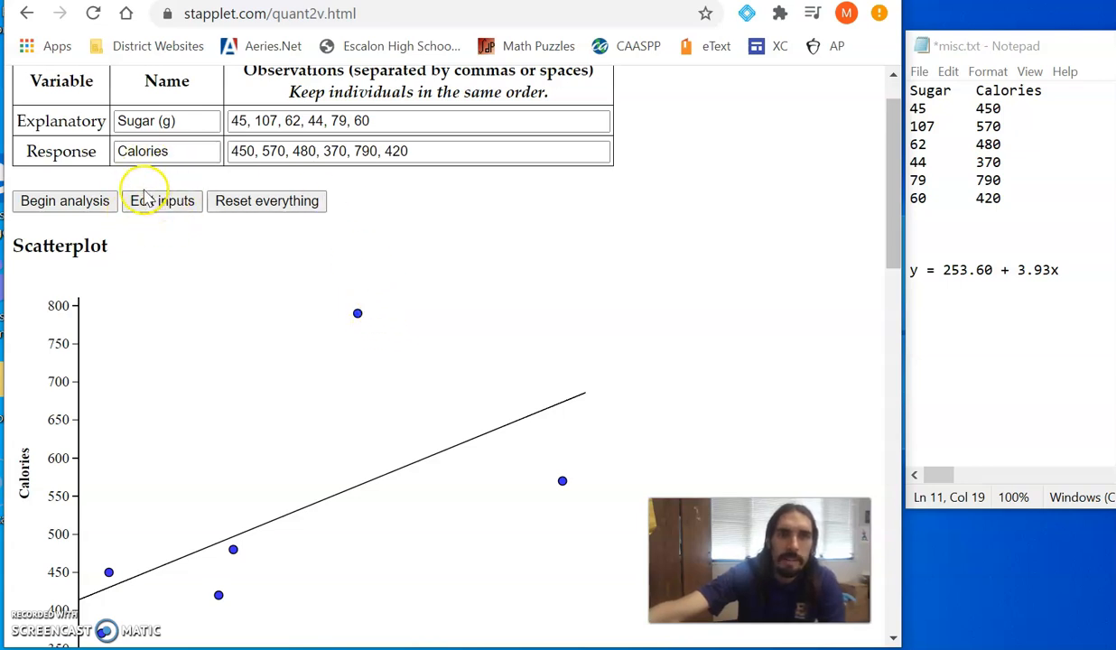
click(442, 149)
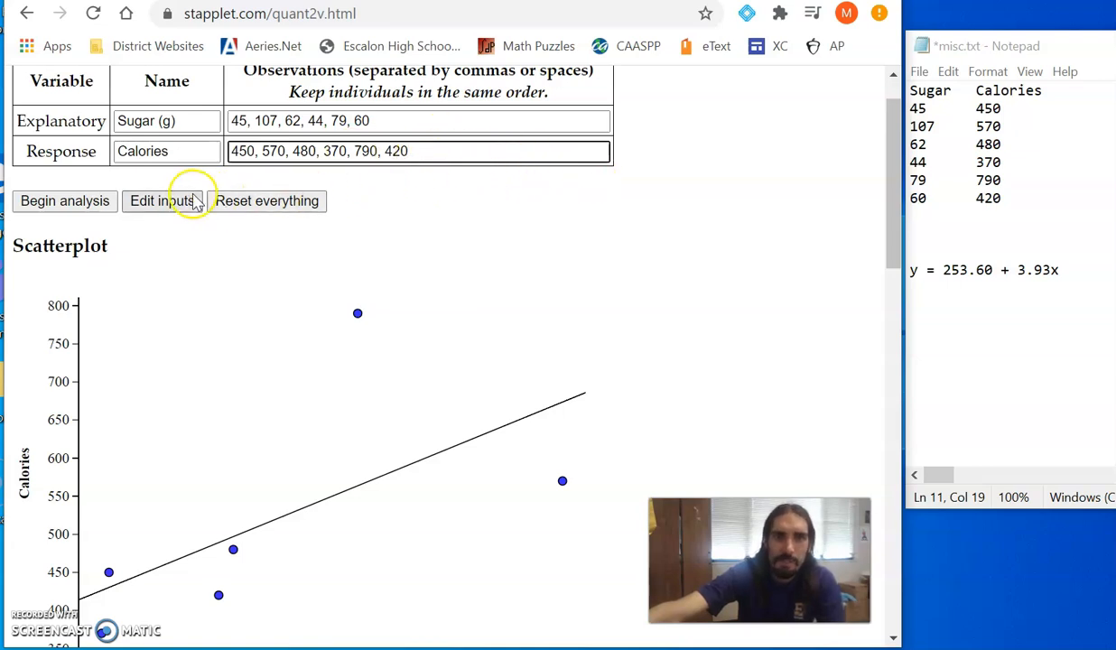
click(162, 200)
click(425, 206)
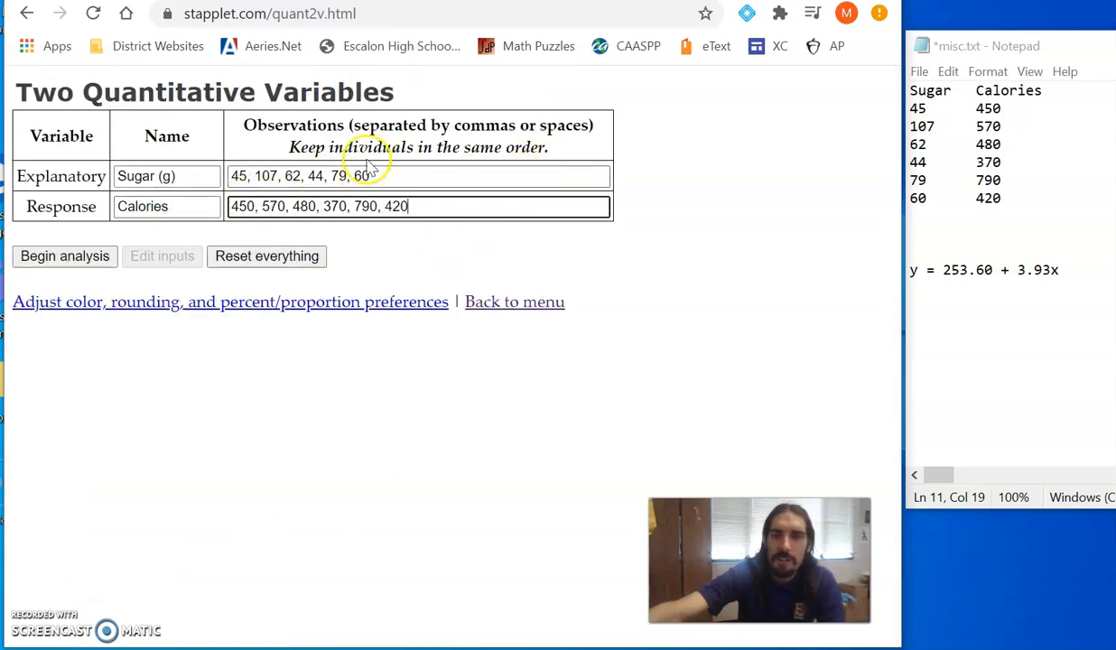